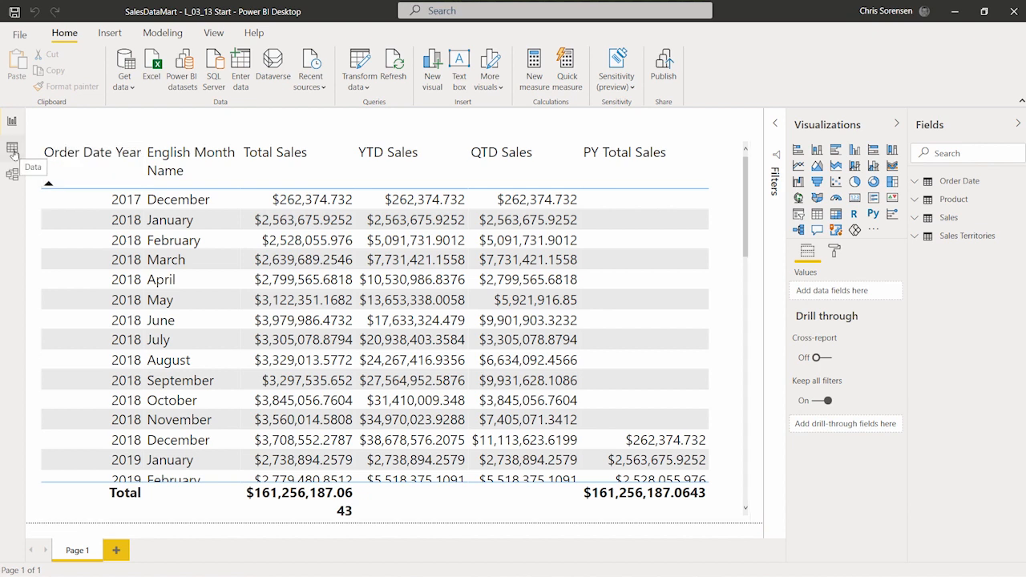
In the data view, make the hidden Order Date column of the Order Date table visible in report view
click(12, 149)
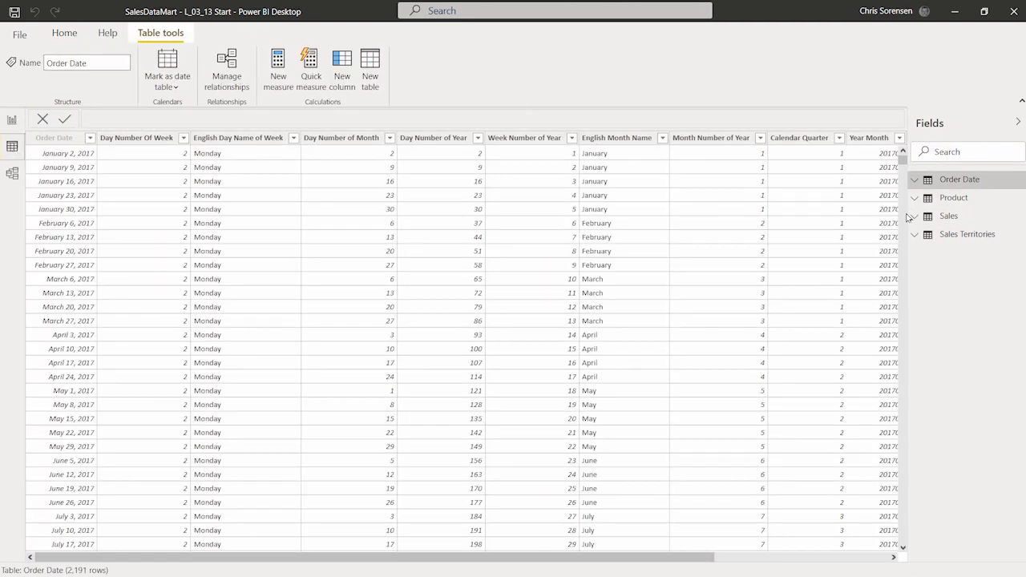
drag(909, 217, 804, 195)
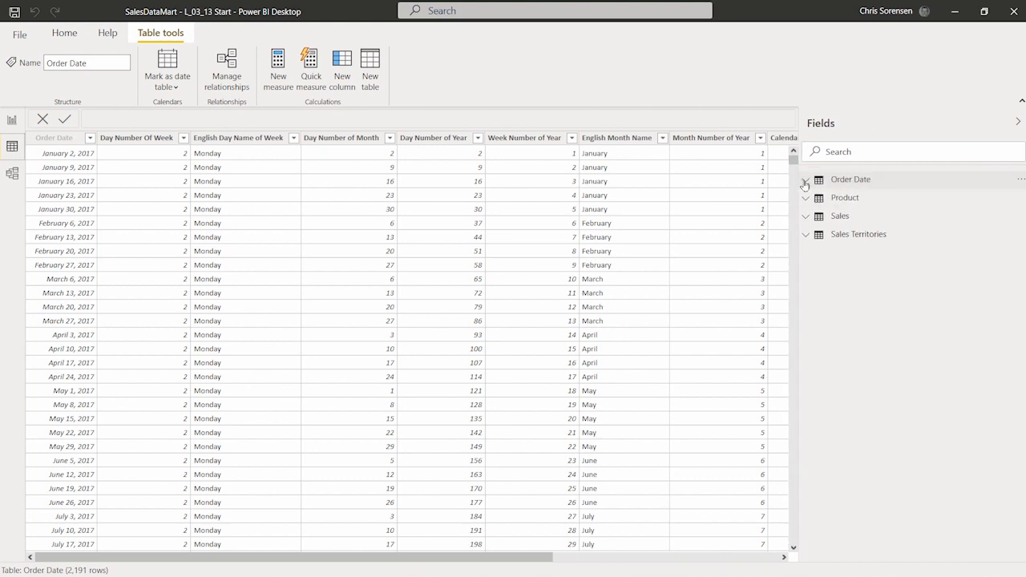
click(806, 181)
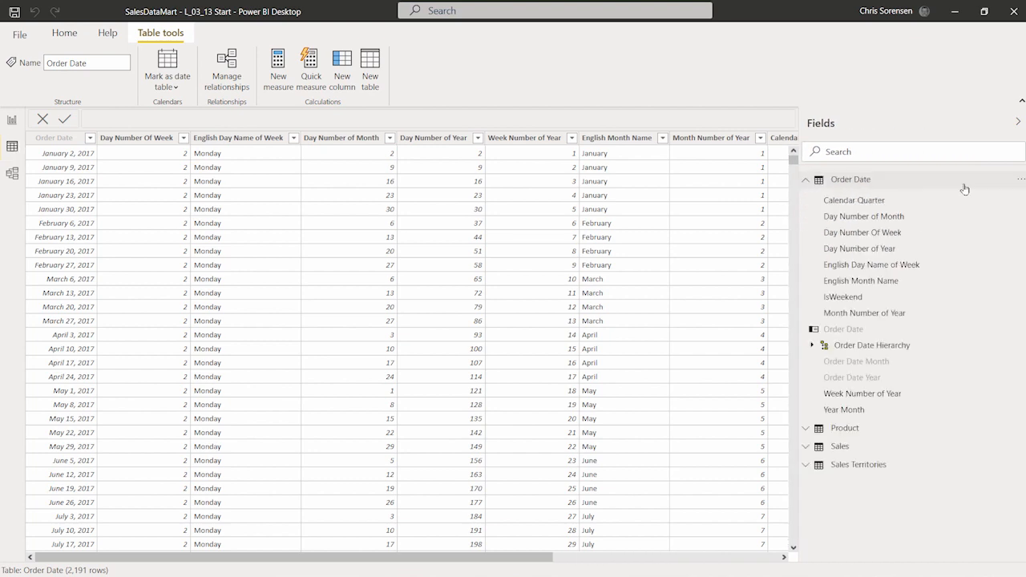
right_click(866, 330)
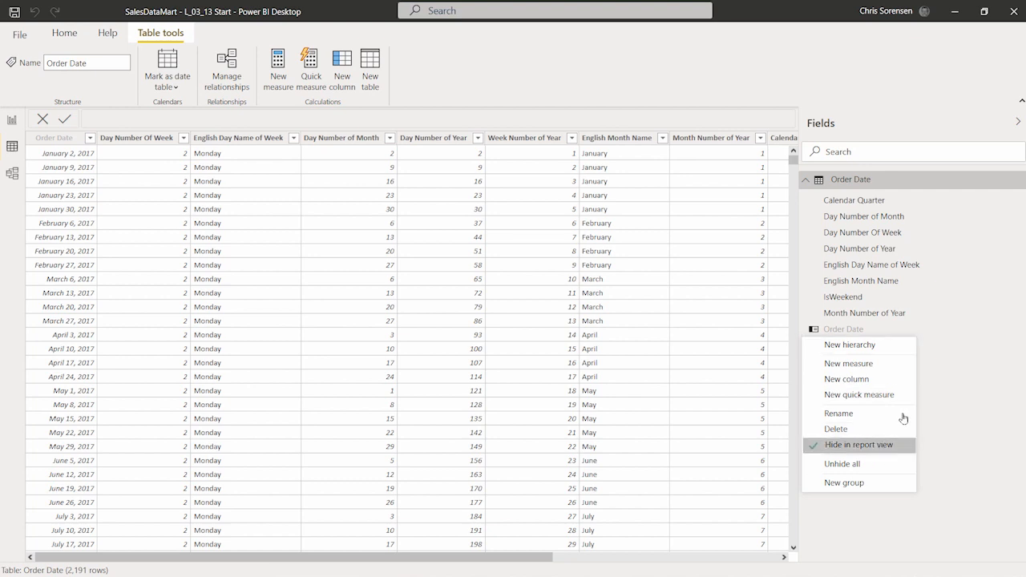
click(859, 444)
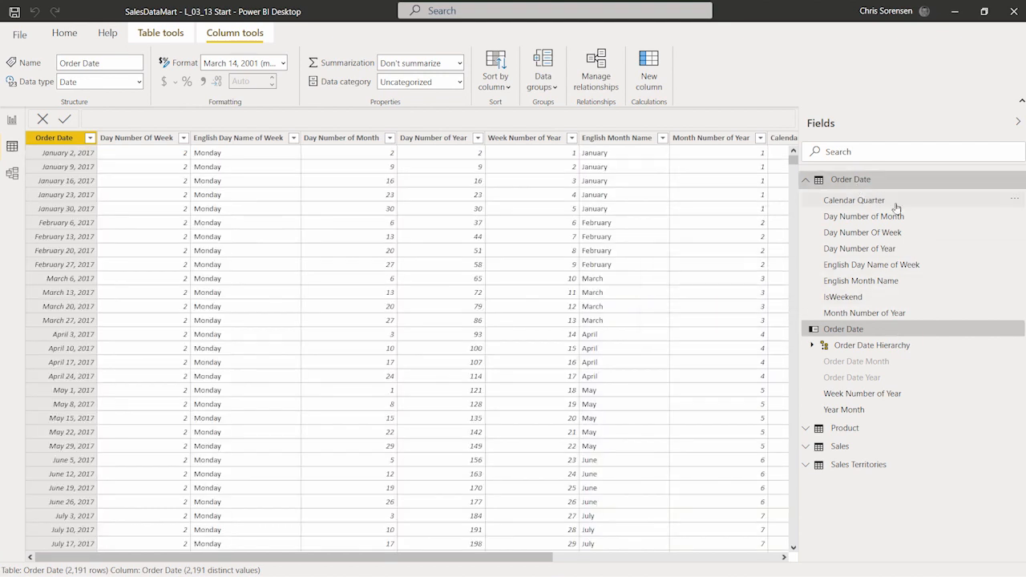
click(806, 184)
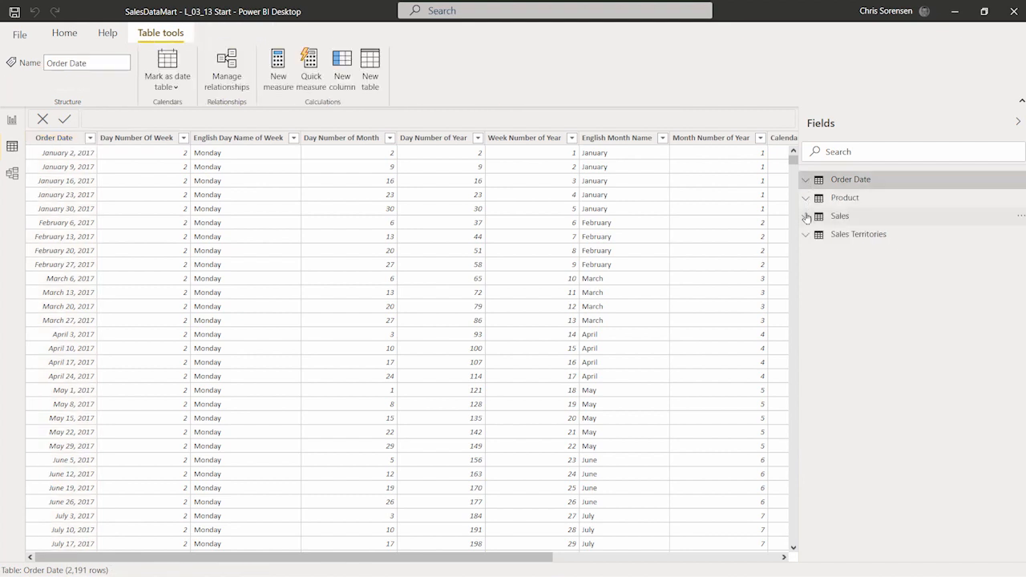
Start a new quick measure on the Sales table using the Year-over-year change calculation
click(806, 216)
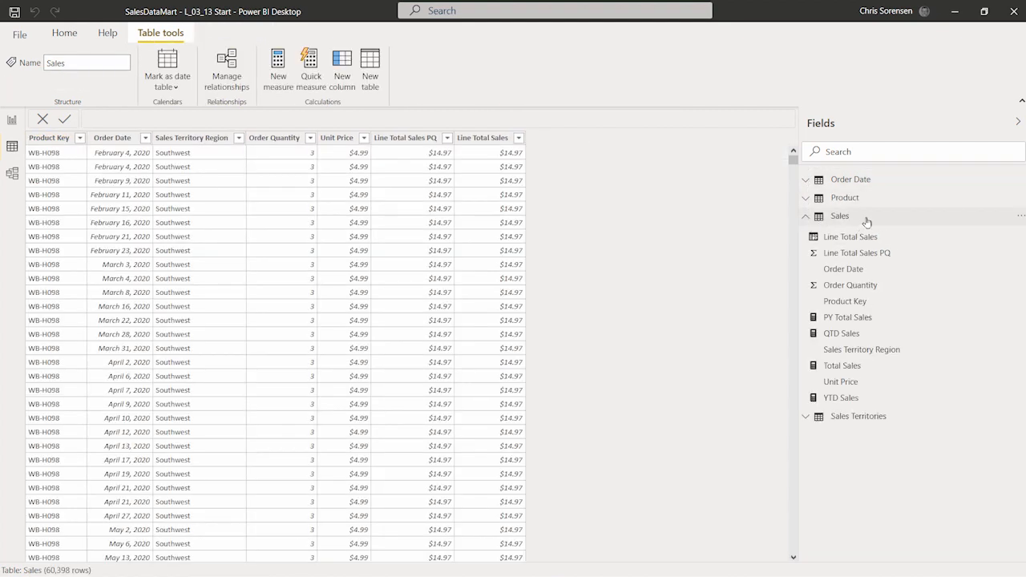
right_click(867, 222)
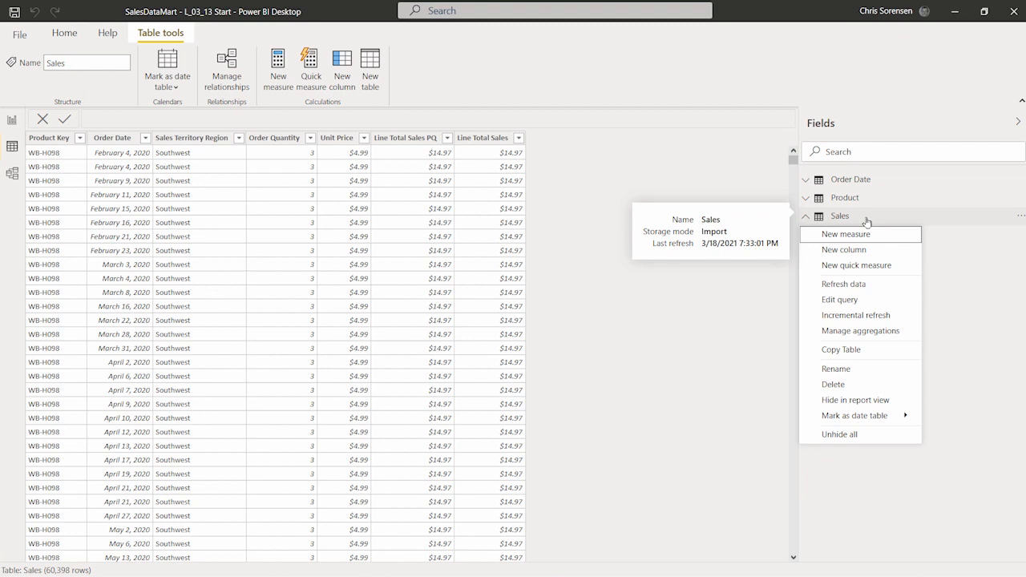
click(910, 267)
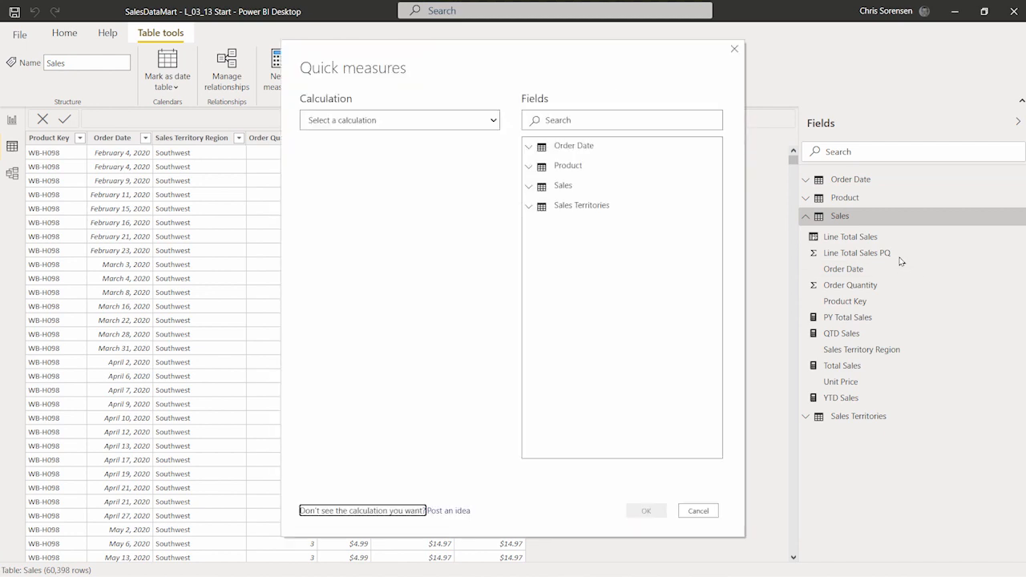
click(494, 120)
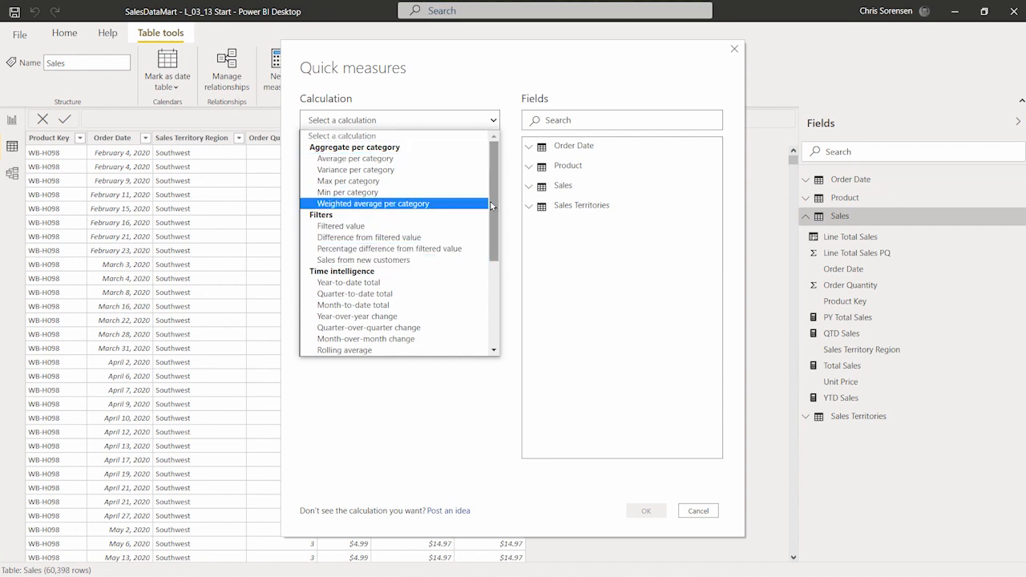
mouse_move(492, 208)
mouse_down()
mouse_move(495, 304)
mouse_move(507, 196)
mouse_up()
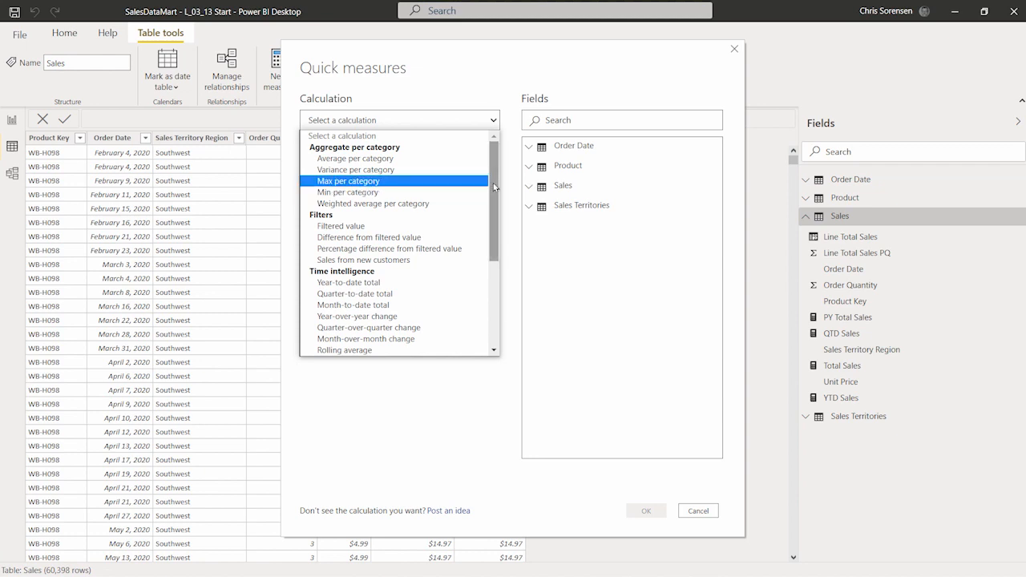
drag(493, 183, 485, 210)
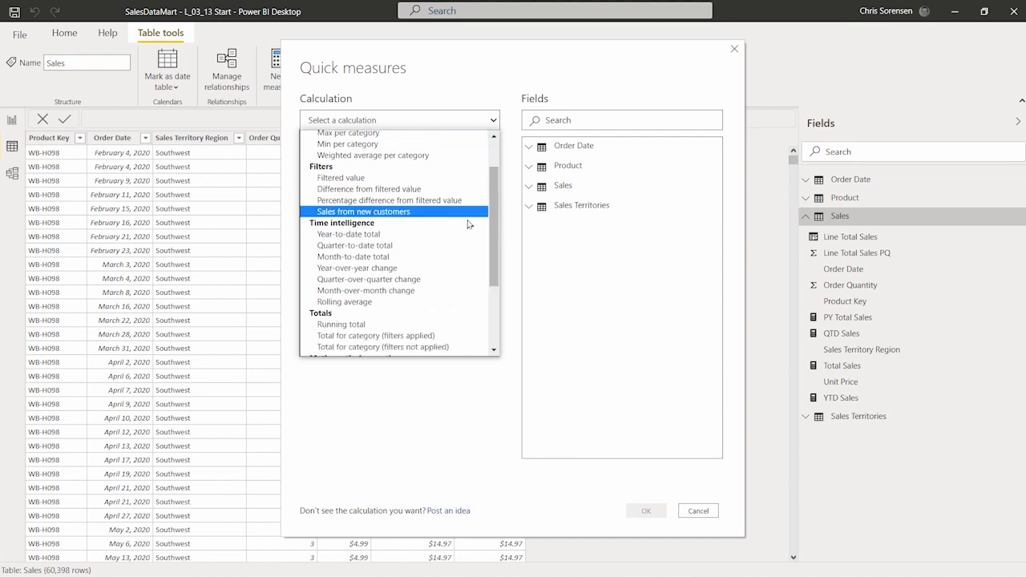
click(445, 268)
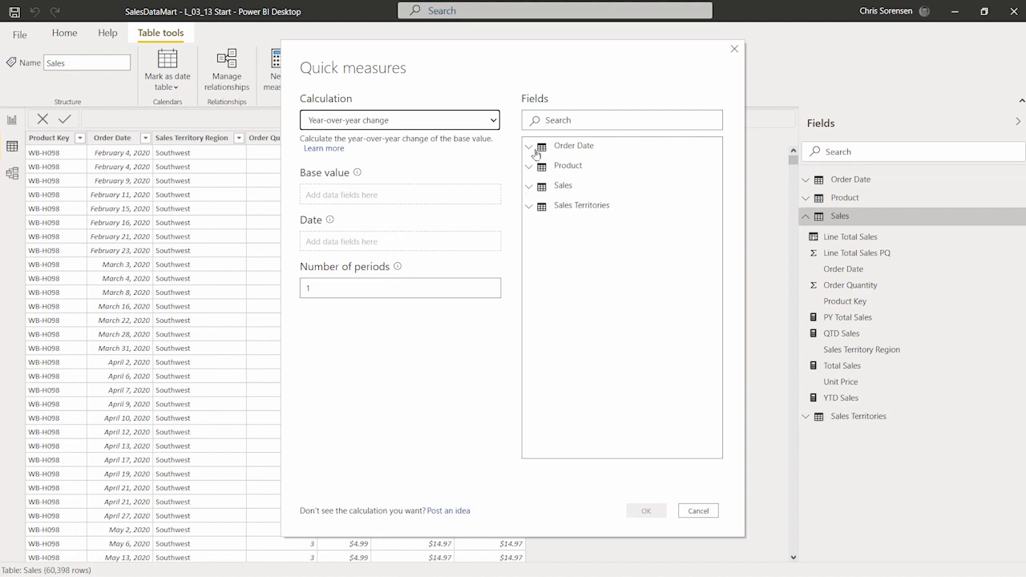
Create the quick measure with Total Sales as base value and Order Date from the Order Date table as date
click(529, 188)
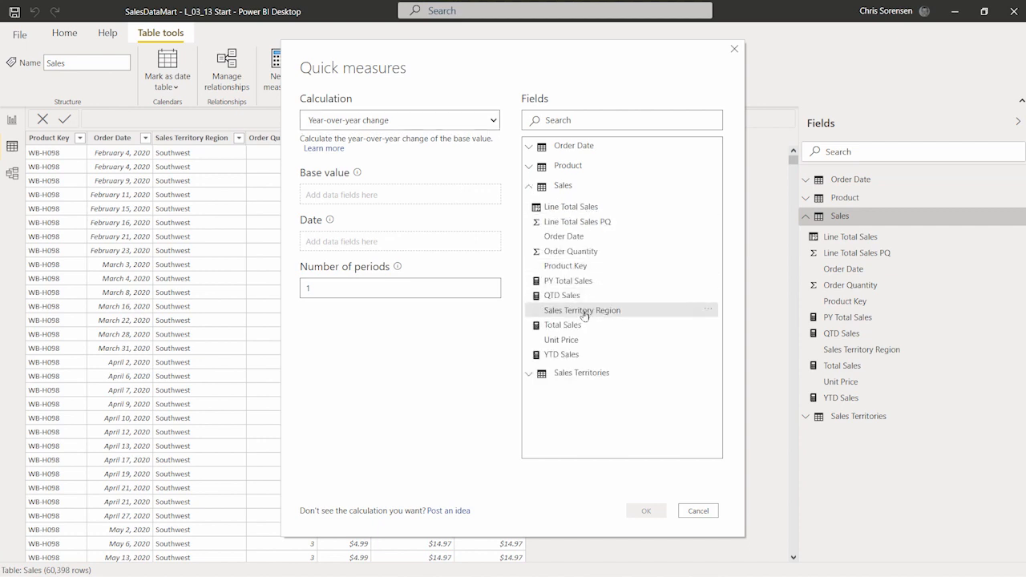
drag(594, 327, 367, 196)
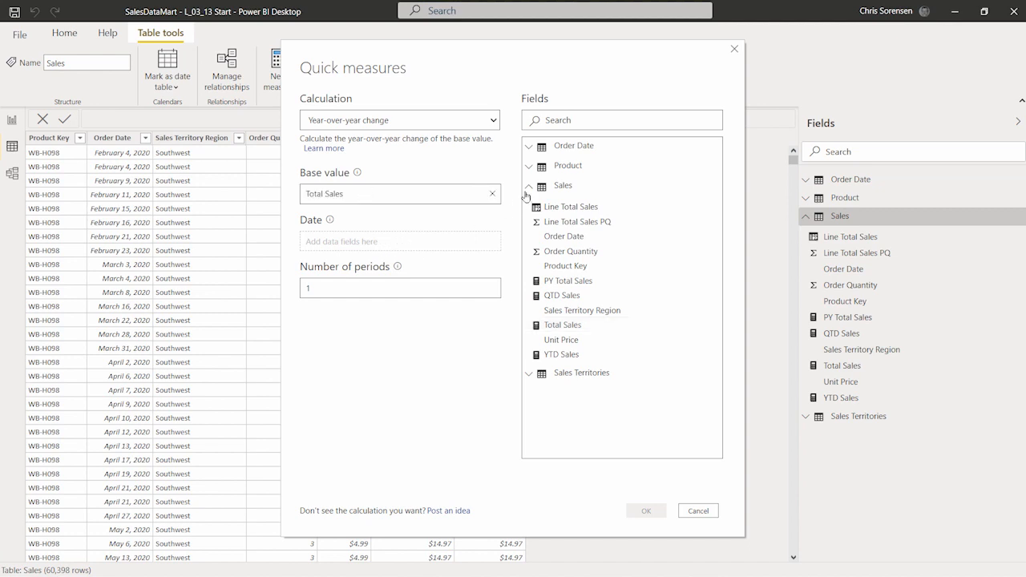
click(533, 151)
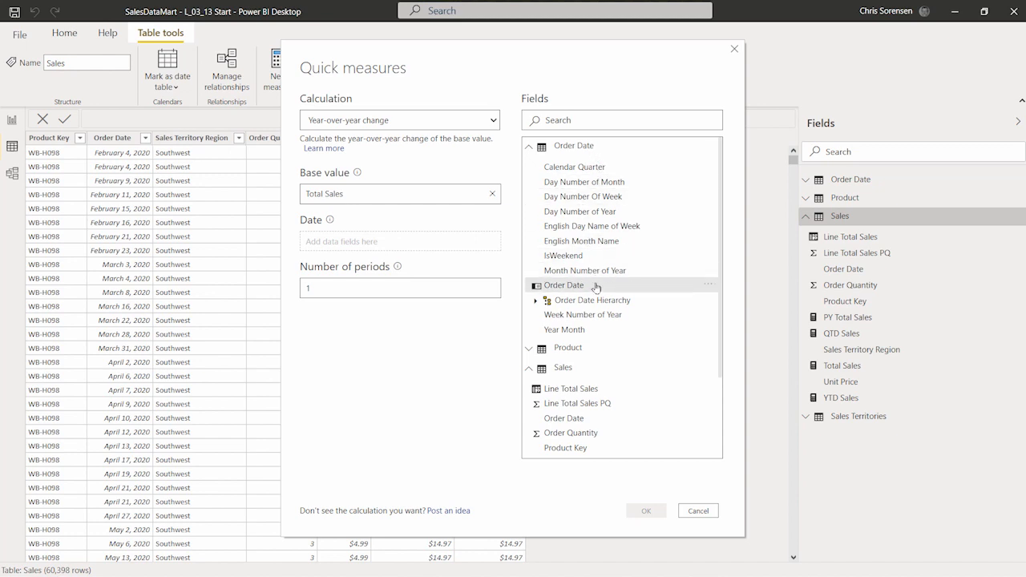
drag(596, 287, 356, 240)
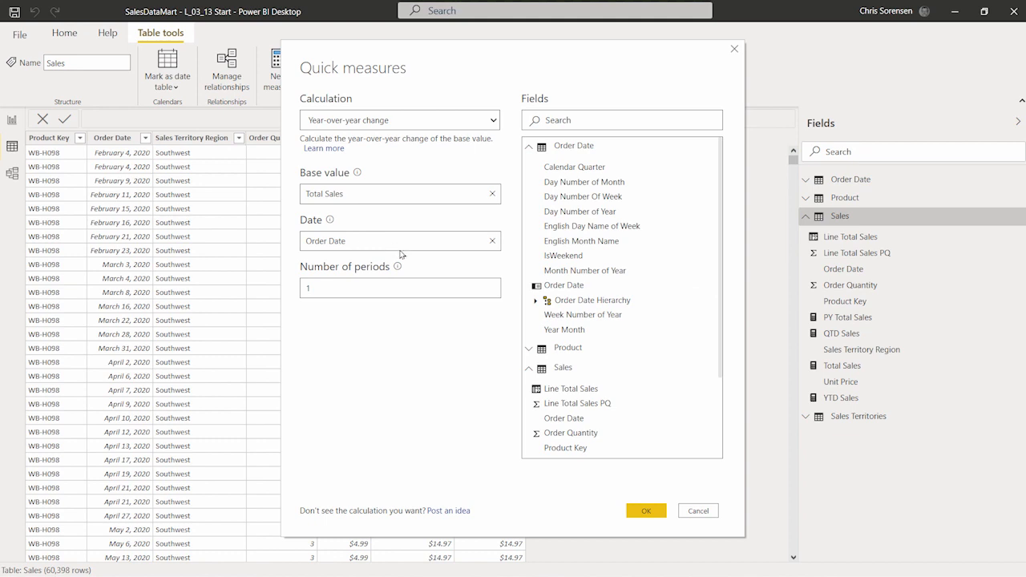
mouse_move(400, 272)
click(659, 513)
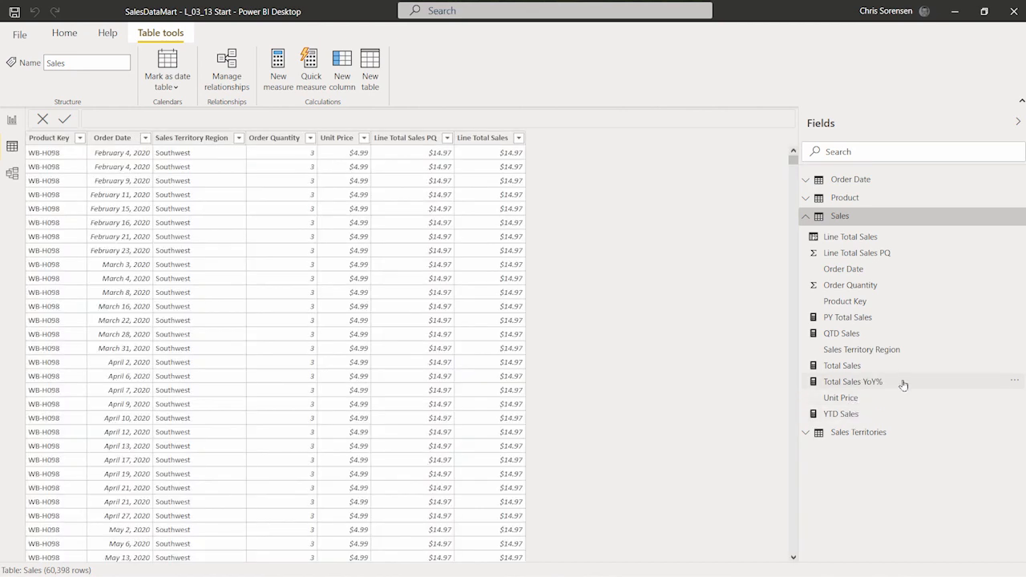
Examine the DAX formula of the Total Sales YoY% measure, including its VAR, __PREV_YEAR and CALCULATE parts
click(904, 384)
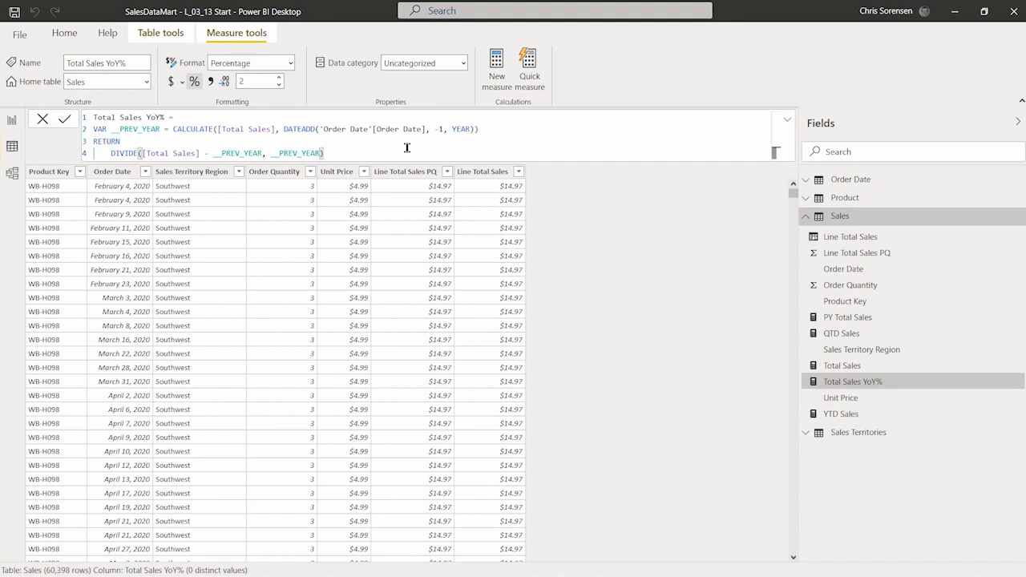
ctrl+scroll(406, 148, up, 3)
ctrl+scroll(520, 178, up, 1)
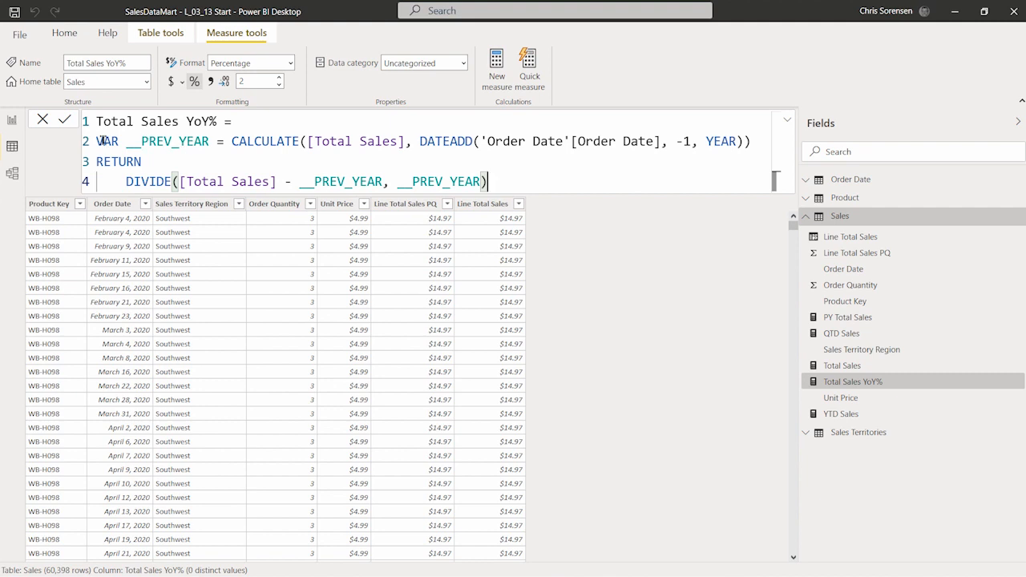
drag(97, 142, 119, 145)
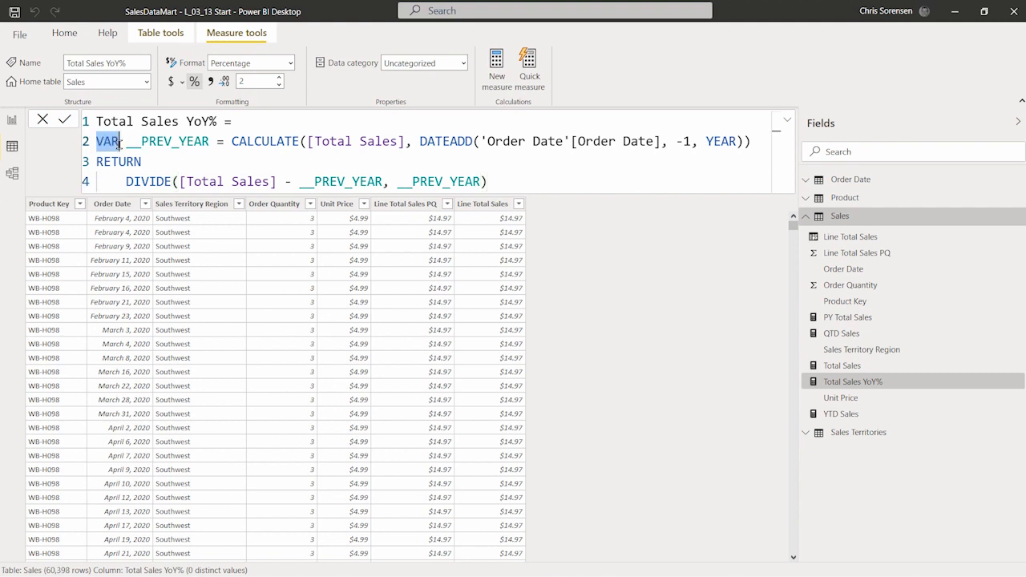
double_click(202, 143)
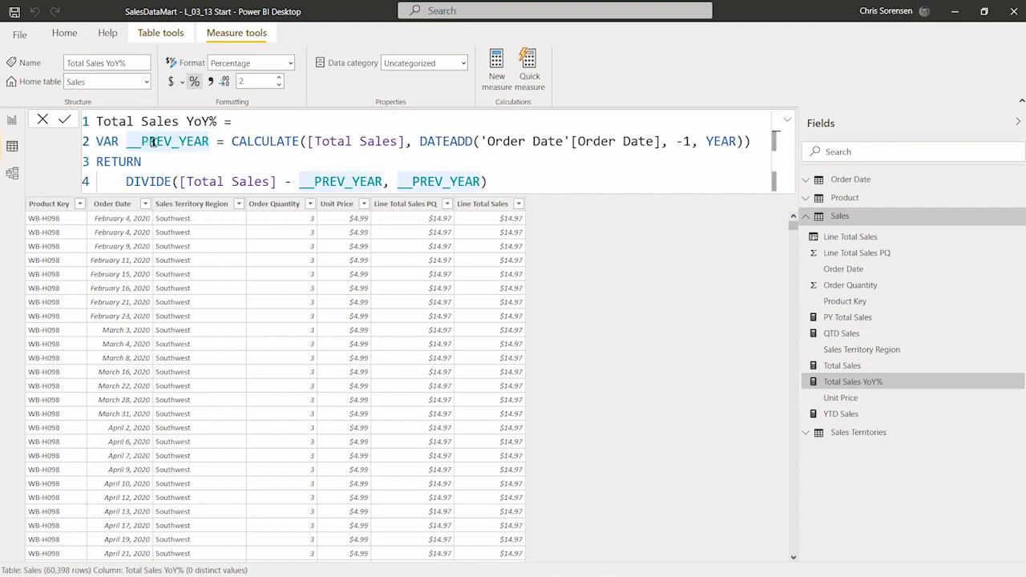
click(193, 142)
double_click(274, 141)
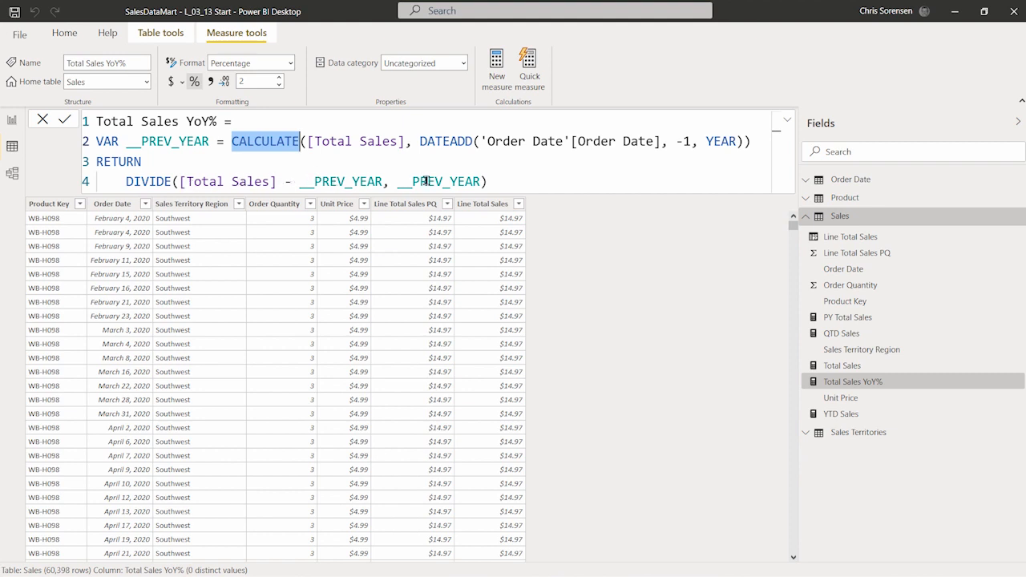
click(568, 182)
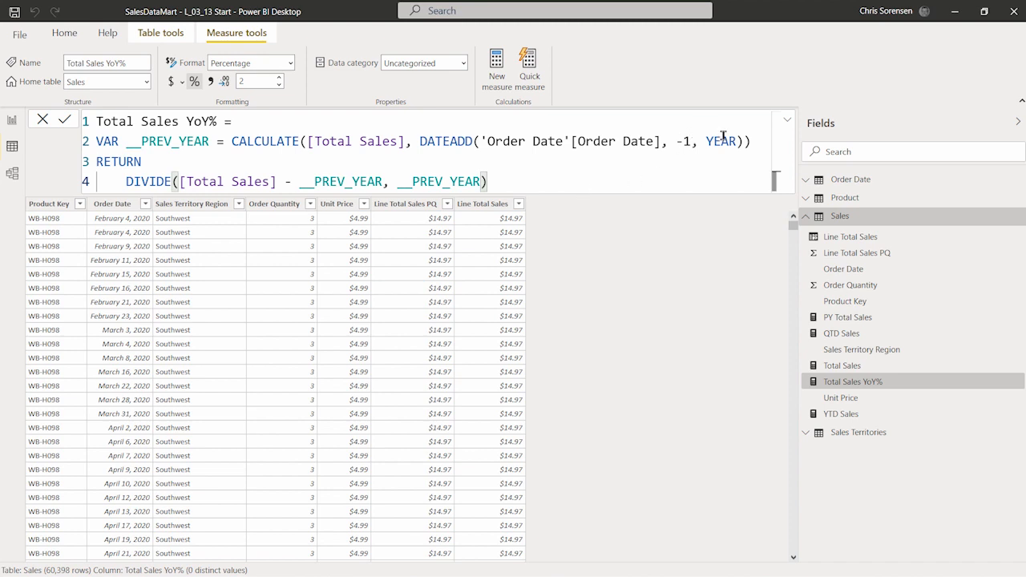
click(785, 121)
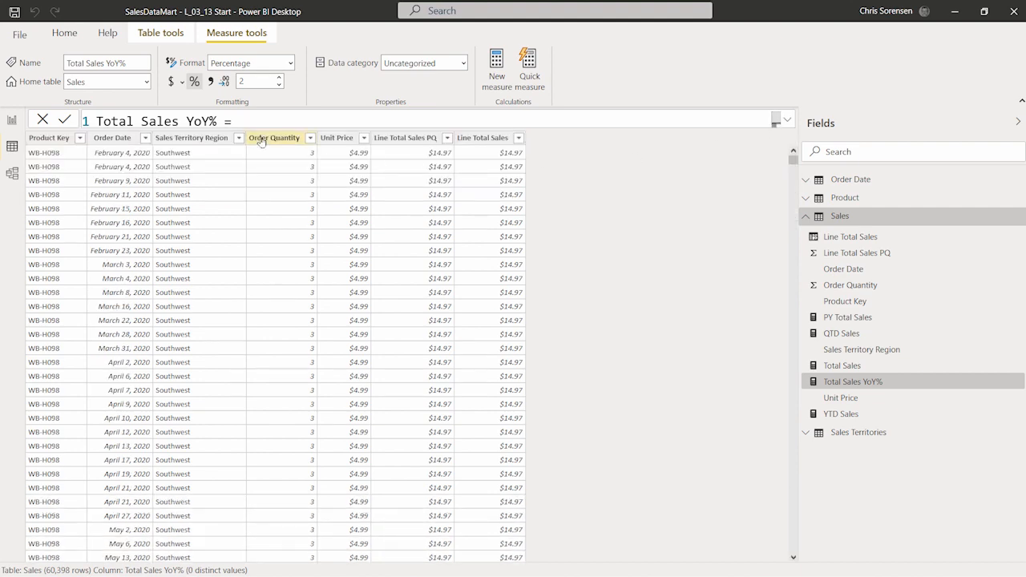
In the report view, narrow the Order Date Year and English Month Name columns of the table visual
click(12, 122)
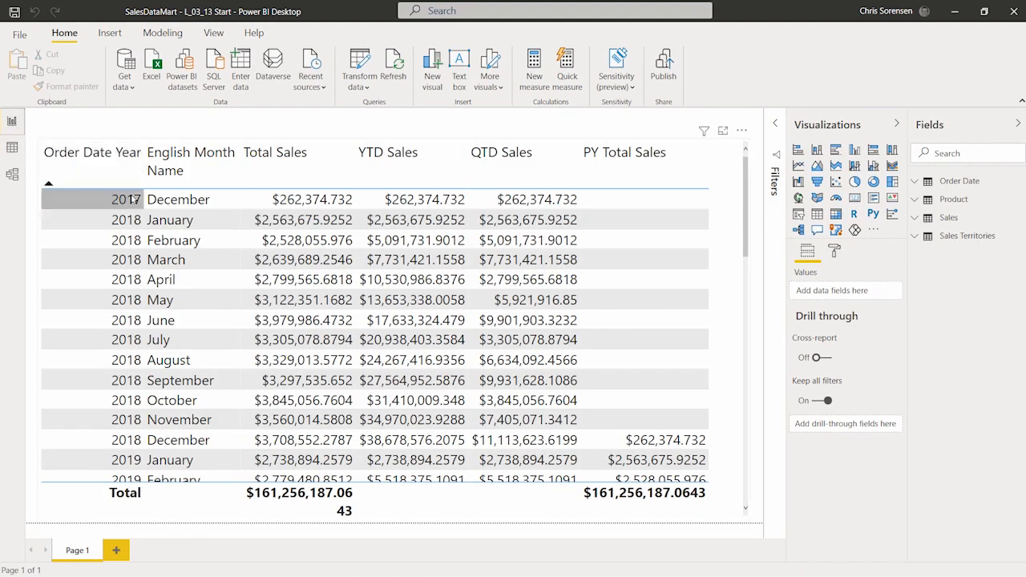
drag(143, 152, 99, 155)
click(192, 164)
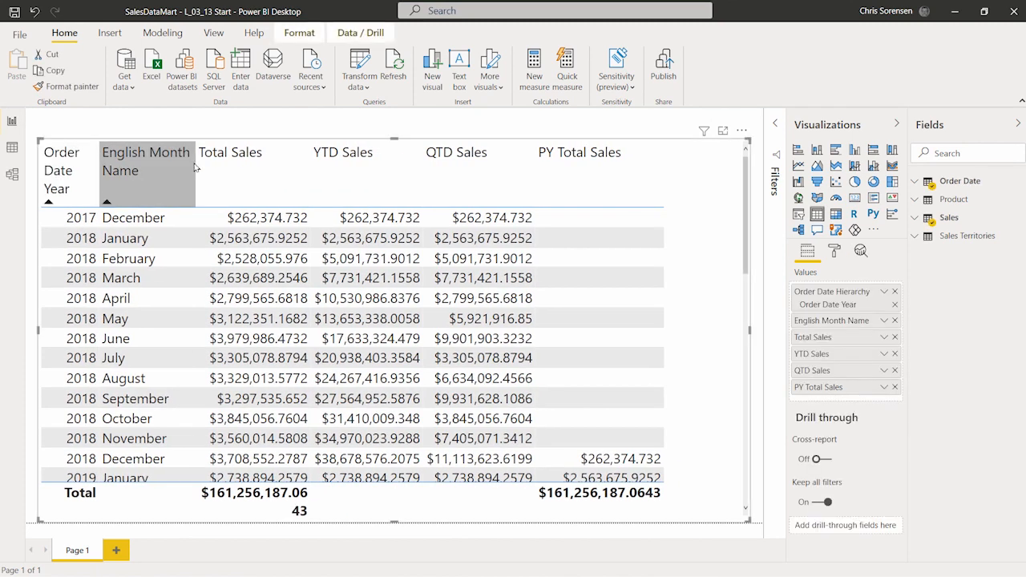
drag(193, 163, 173, 161)
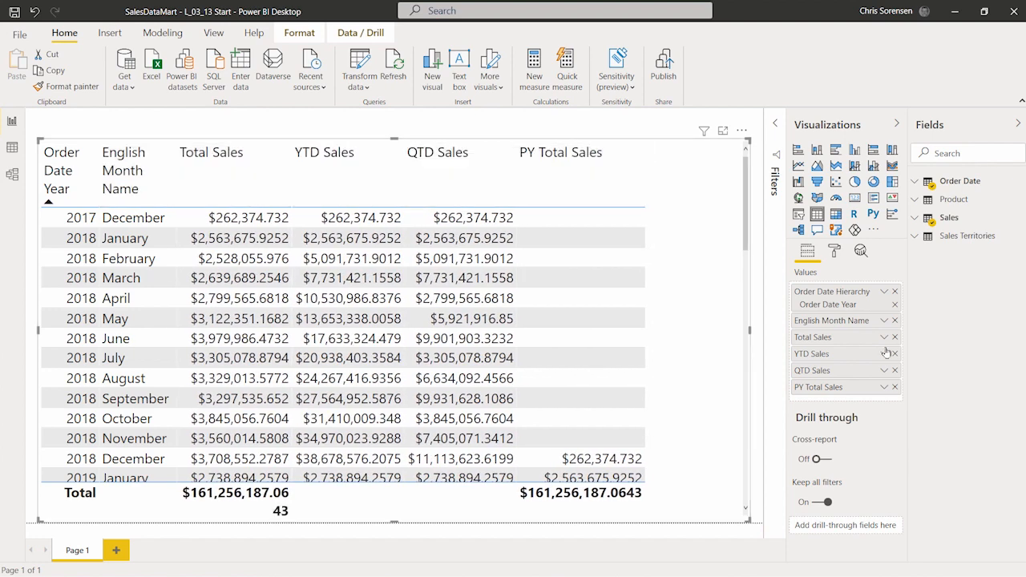
Remove QTD Sales from the table visual and add the Total Sales YoY% measure from the Sales table
click(895, 371)
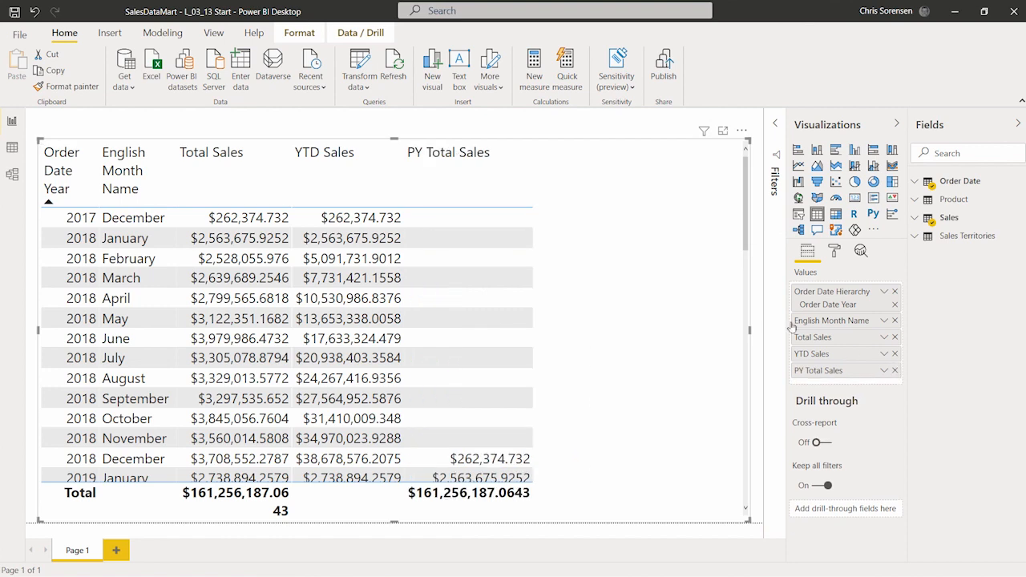
click(922, 220)
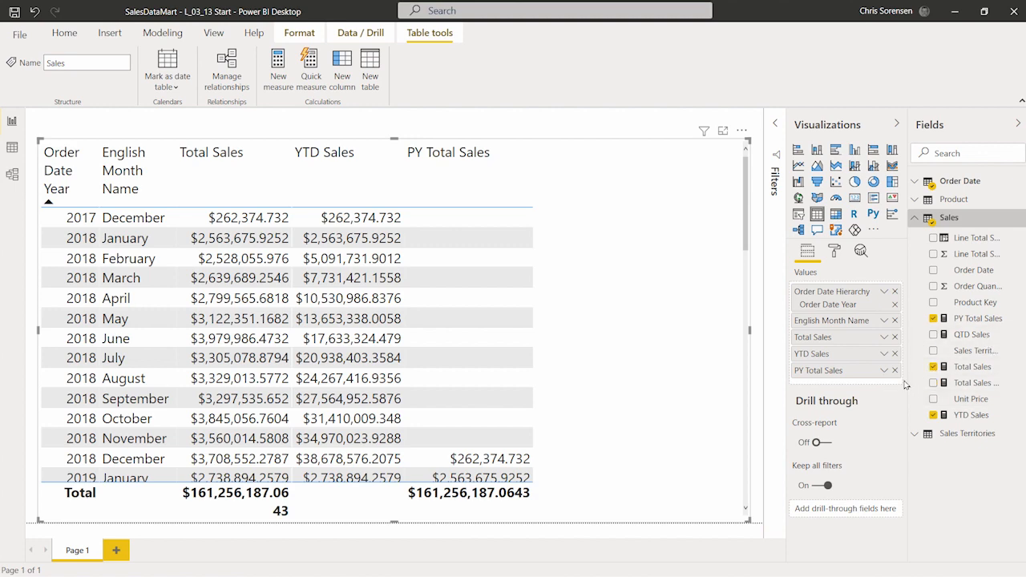
drag(907, 389, 860, 389)
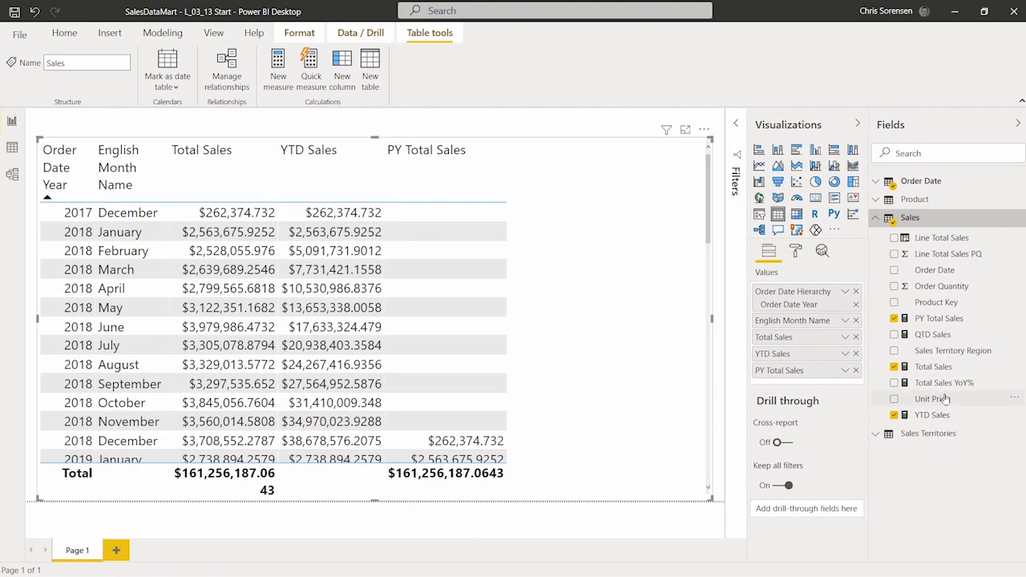
drag(946, 382, 632, 328)
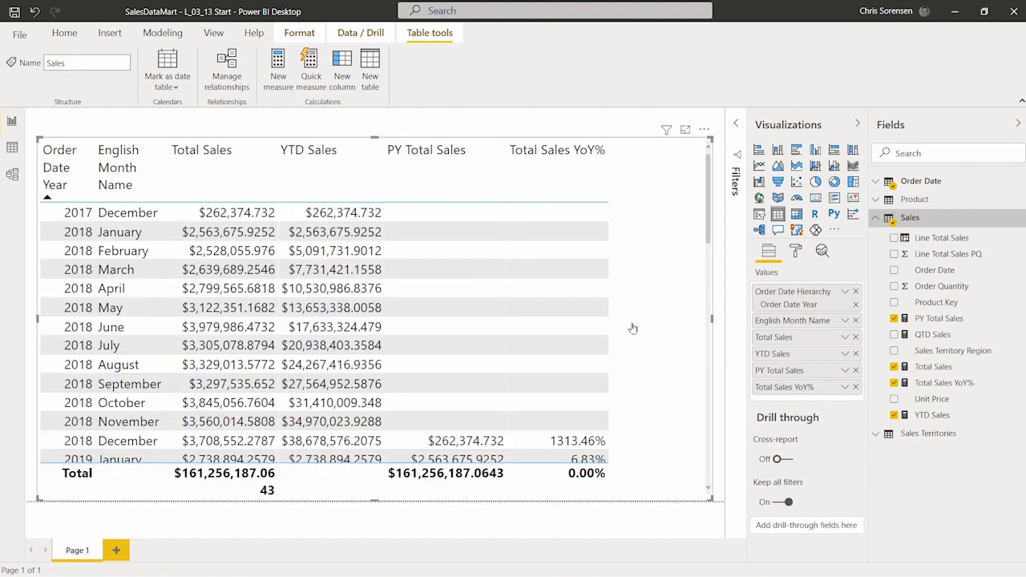
Compare the Total Sales YoY% values with Total Sales and PY Total Sales across the 2018 and 2019 months
scroll(642, 313, down, 5)
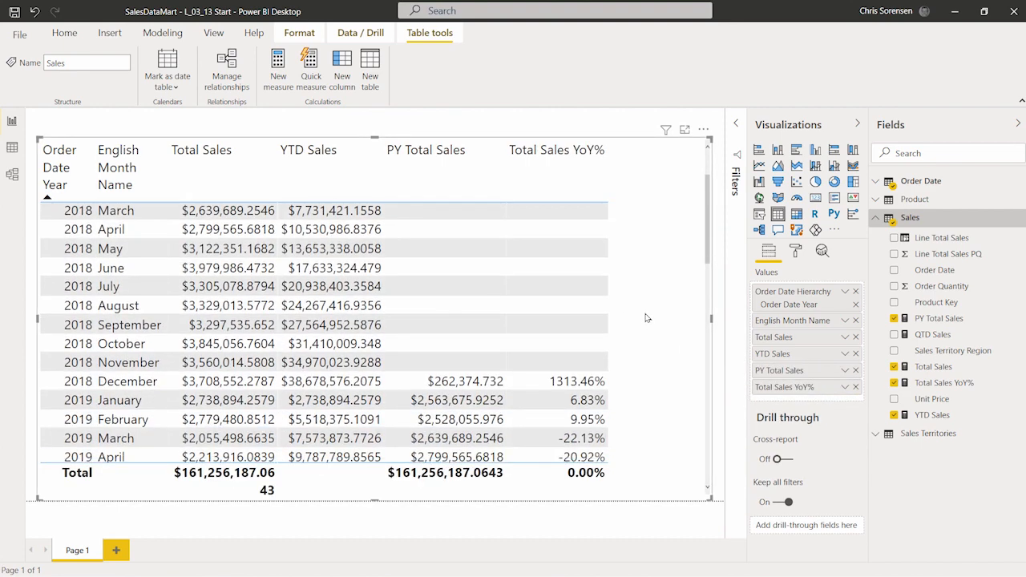
scroll(647, 319, up, 2)
scroll(647, 318, down, 2)
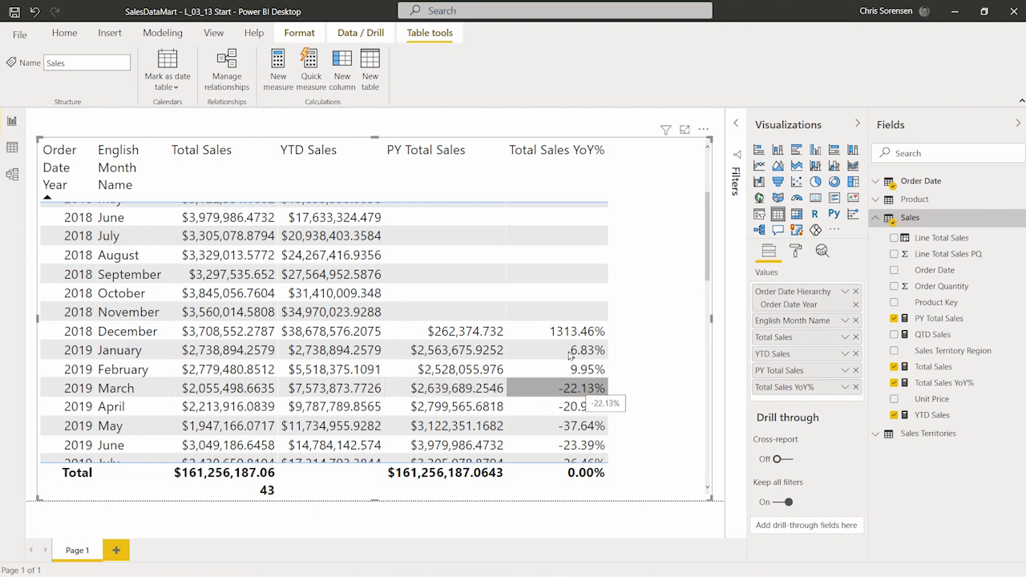
scroll(578, 377, down, 5)
scroll(576, 367, up, 7)
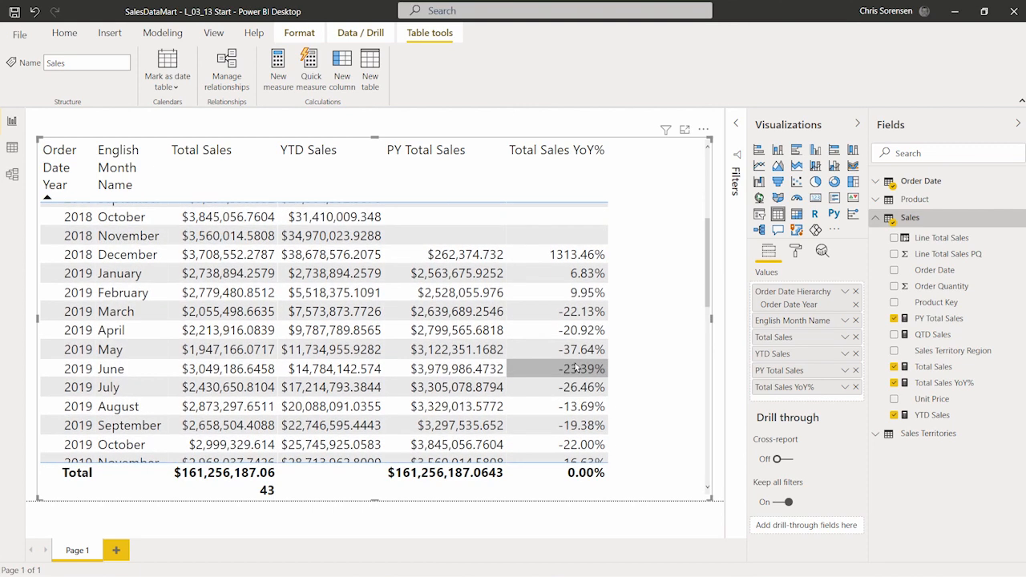
scroll(426, 368, down, 3)
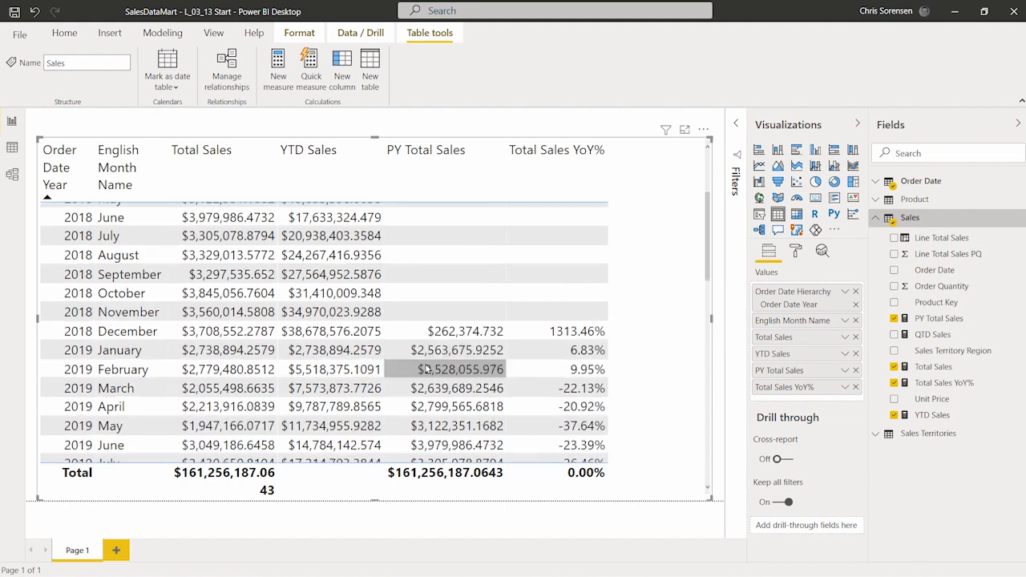